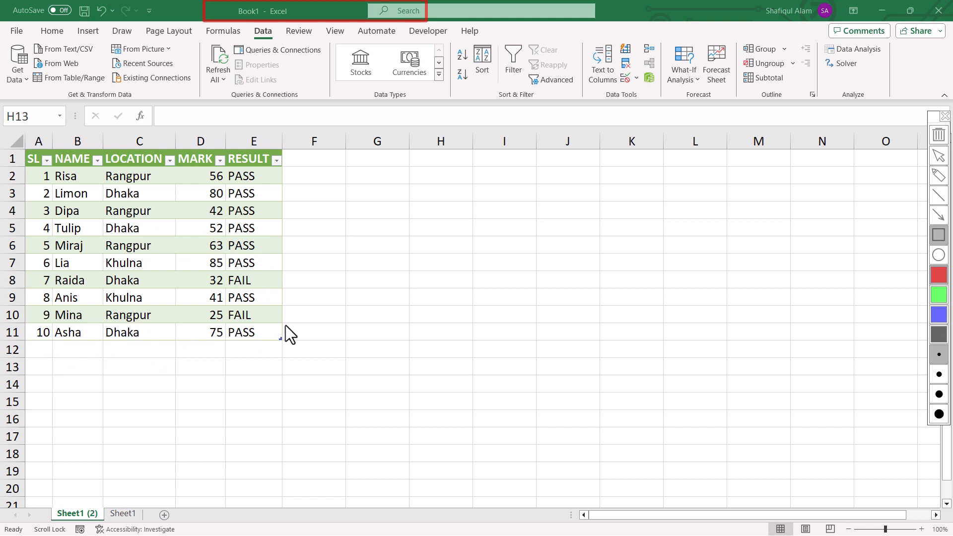
Step: Switch to Google Sheets, copy the student rows C10:G14 from Sheet2 and paste them at B13 in Sheet1
{"action": "key", "text": "alt+Tab"}
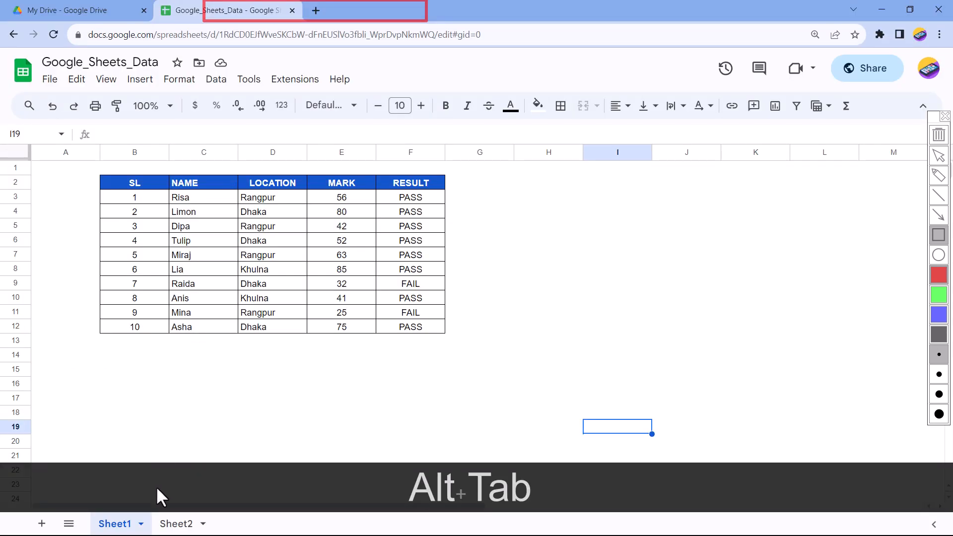
{"action": "key", "text": "Escape"}
{"action": "left_click", "coordinate": [177, 527]}
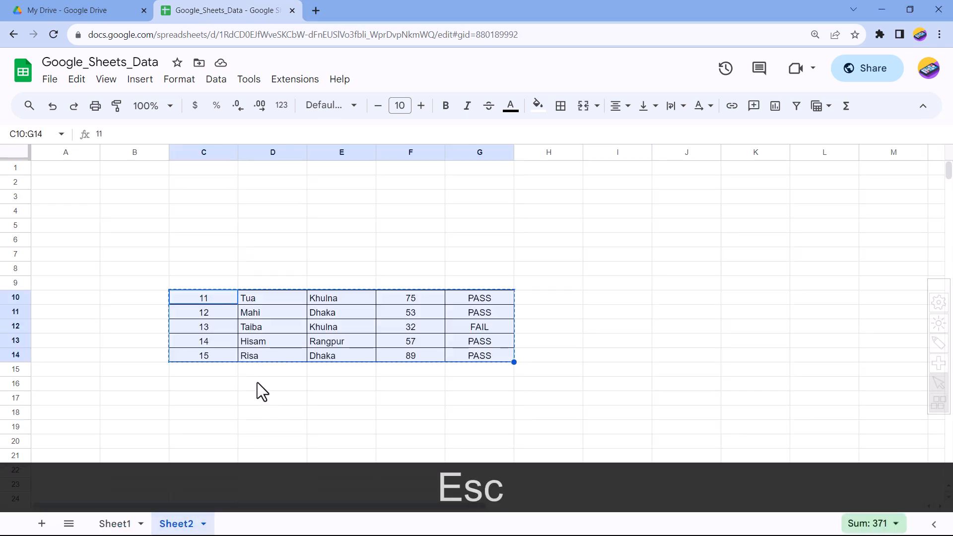
{"action": "key", "text": "ctrl+c"}
{"action": "left_click", "coordinate": [99, 524]}
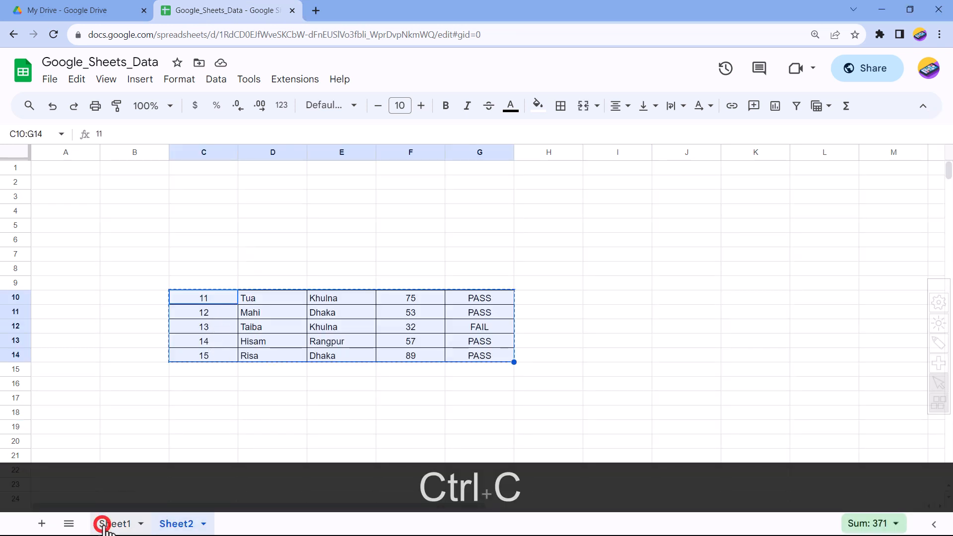
{"action": "left_click", "coordinate": [135, 341]}
{"action": "key", "text": "ctrl+v"}
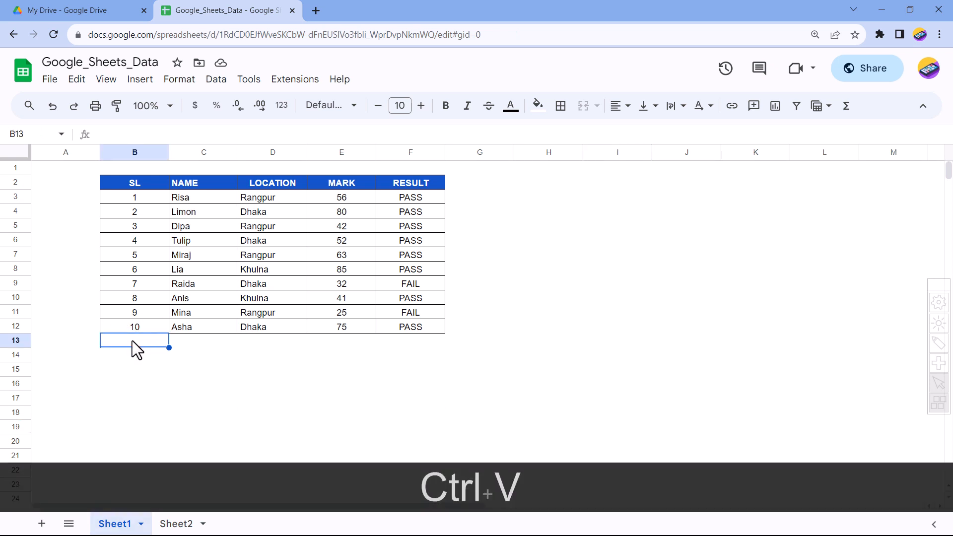
{"action": "left_click", "coordinate": [597, 400]}
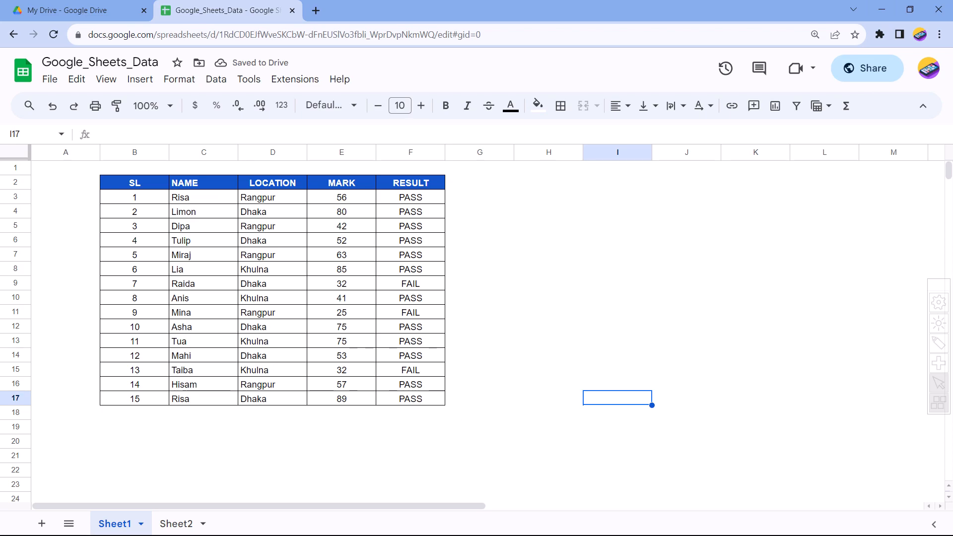
Step: Switch to Excel, refresh all data connections in Book1, and close the workbook without saving
{"action": "key", "text": "alt+Tab"}
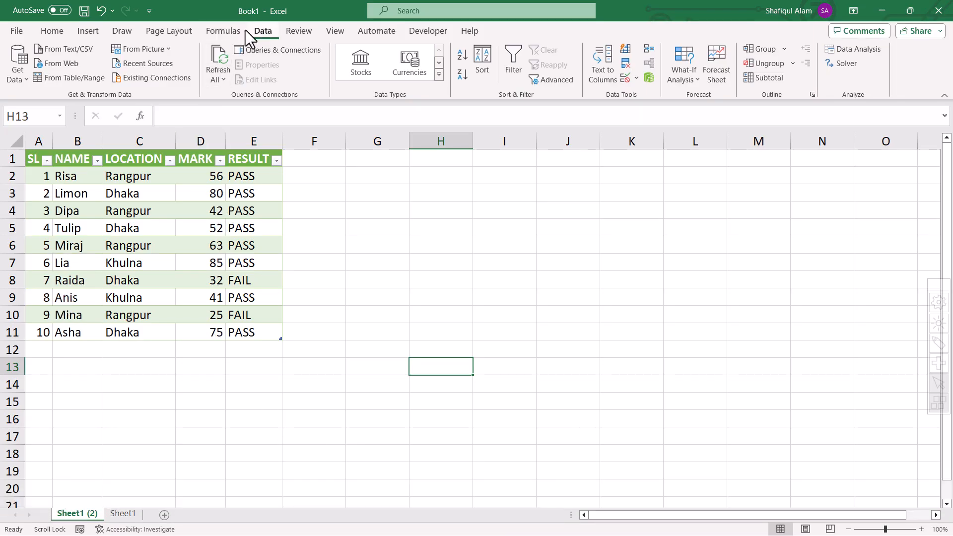
{"action": "left_click", "coordinate": [216, 62]}
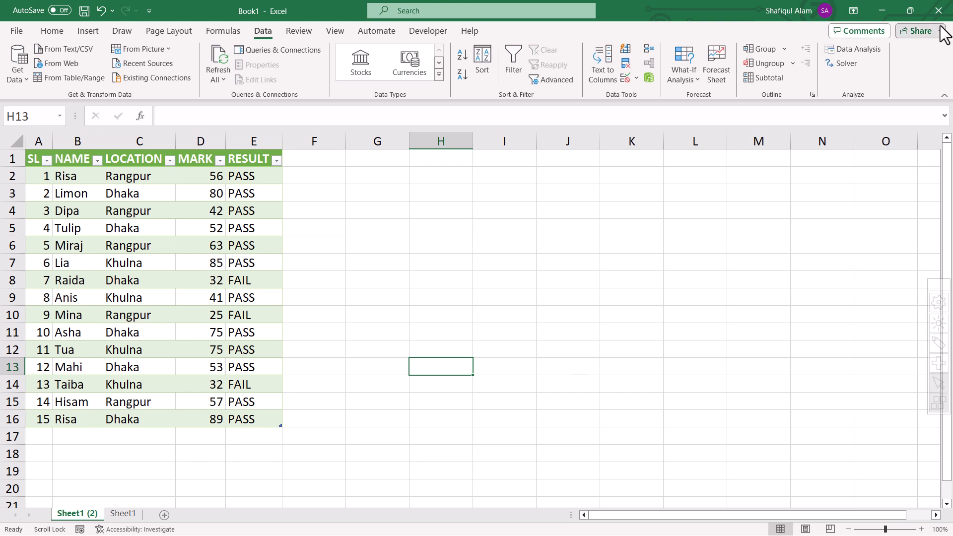
{"action": "left_click", "coordinate": [917, 30]}
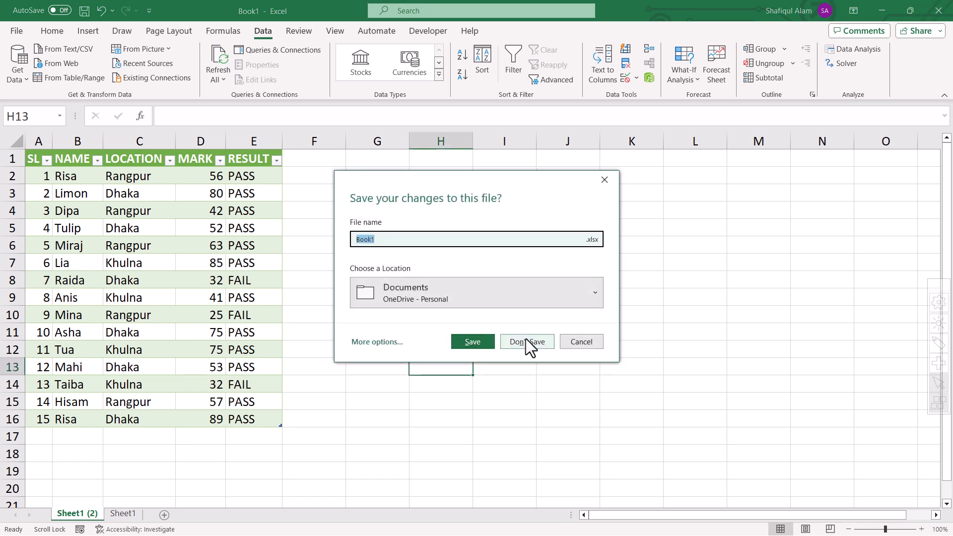
{"action": "left_click", "coordinate": [525, 340]}
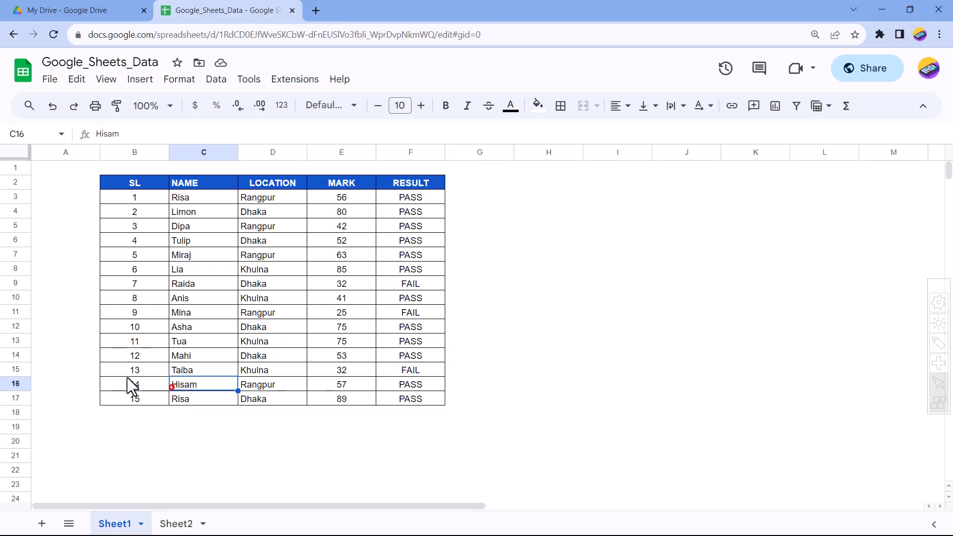
Step: Delete cells B12:F17 from the table in Sheet1 of Google_Sheets_Data, shifting the cells below up
{"action": "left_click_drag", "start_coordinate": [124, 328], "coordinate": [405, 403]}
{"action": "right_click", "coordinate": [405, 404]}
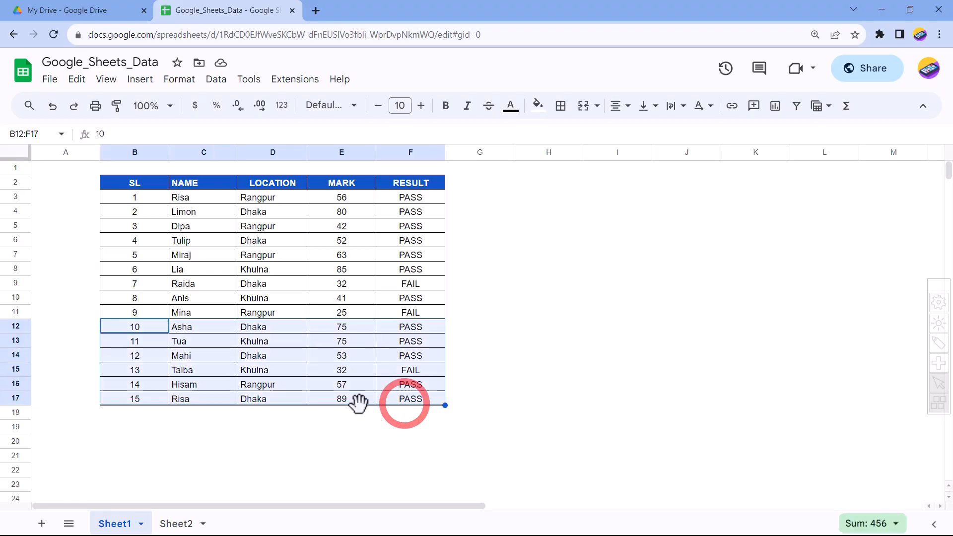
{"action": "mouse_move", "coordinate": [393, 345]}
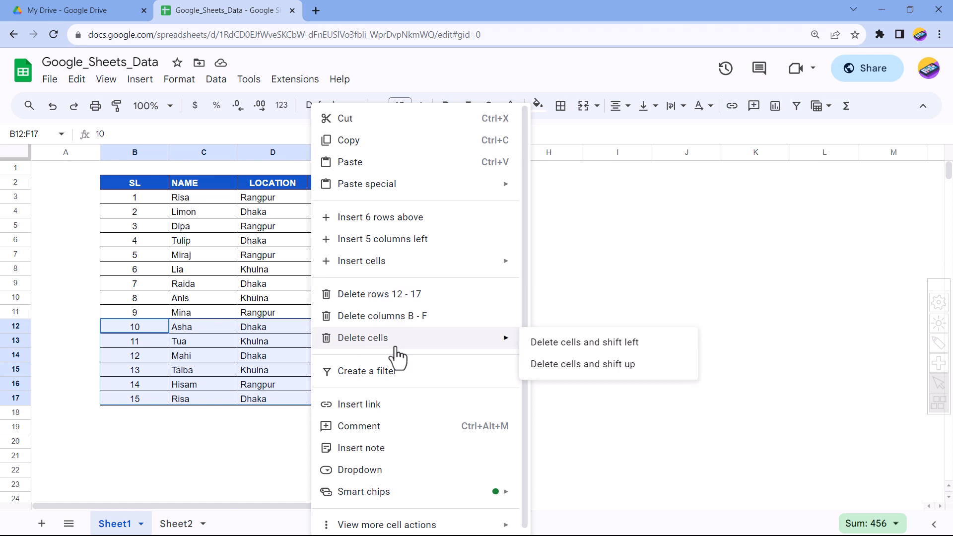
{"action": "left_click", "coordinate": [561, 370]}
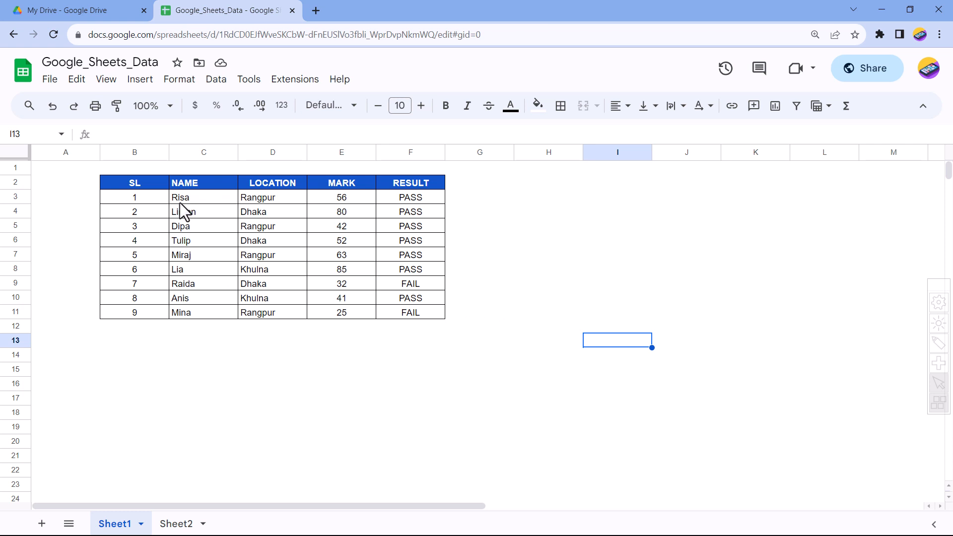
Step: Open the sharing settings of Google_Sheets_Data and set general access to Restricted
{"action": "left_click", "coordinate": [51, 80]}
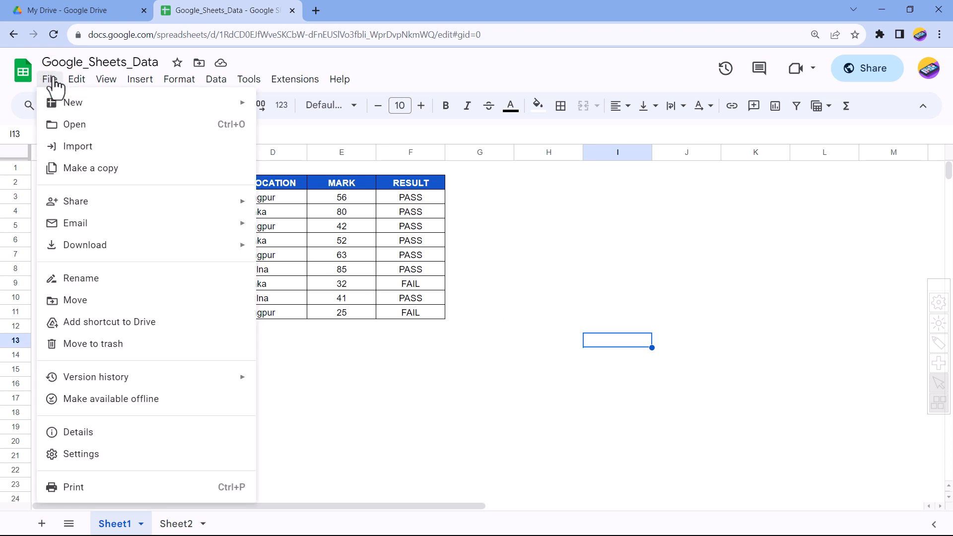
{"action": "mouse_move", "coordinate": [101, 207]}
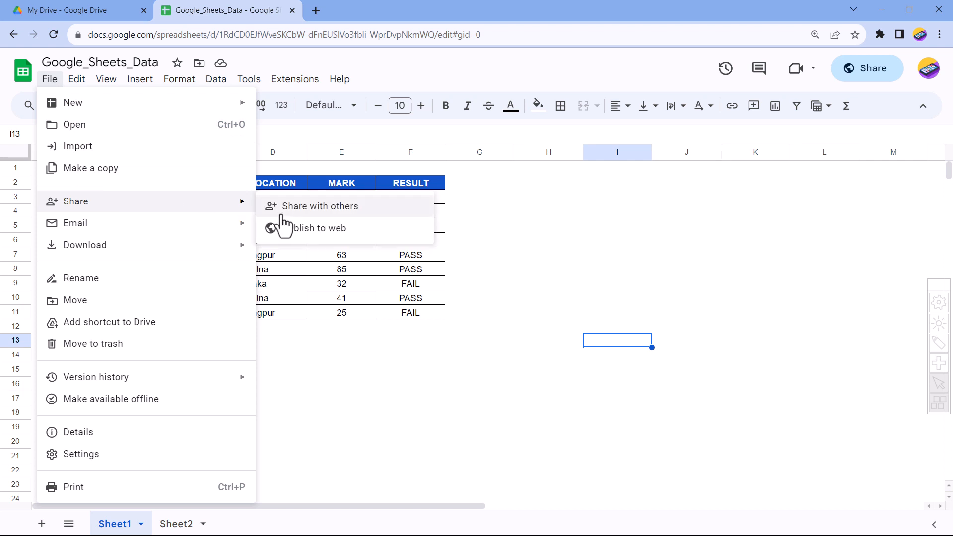
{"action": "left_click", "coordinate": [370, 209]}
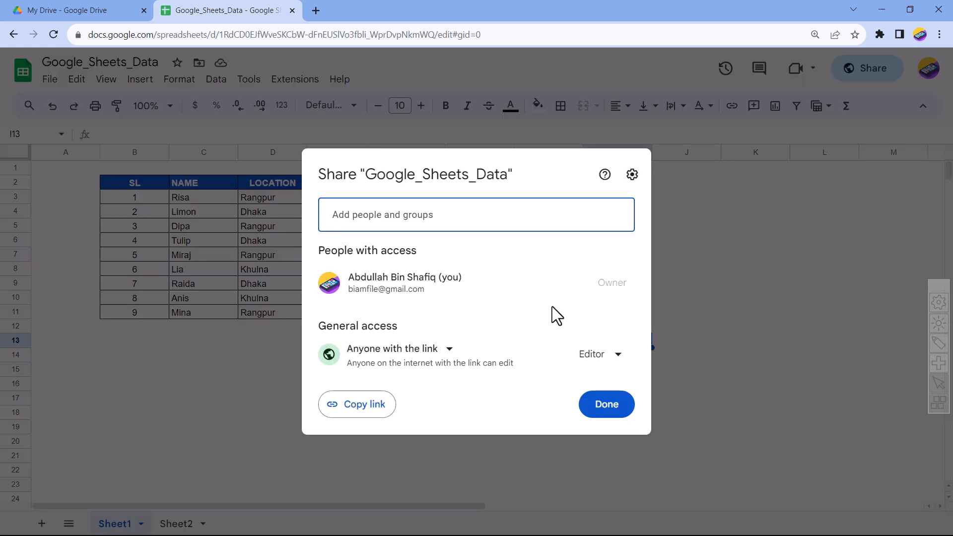
{"action": "left_click", "coordinate": [425, 348]}
{"action": "left_click", "coordinate": [436, 390]}
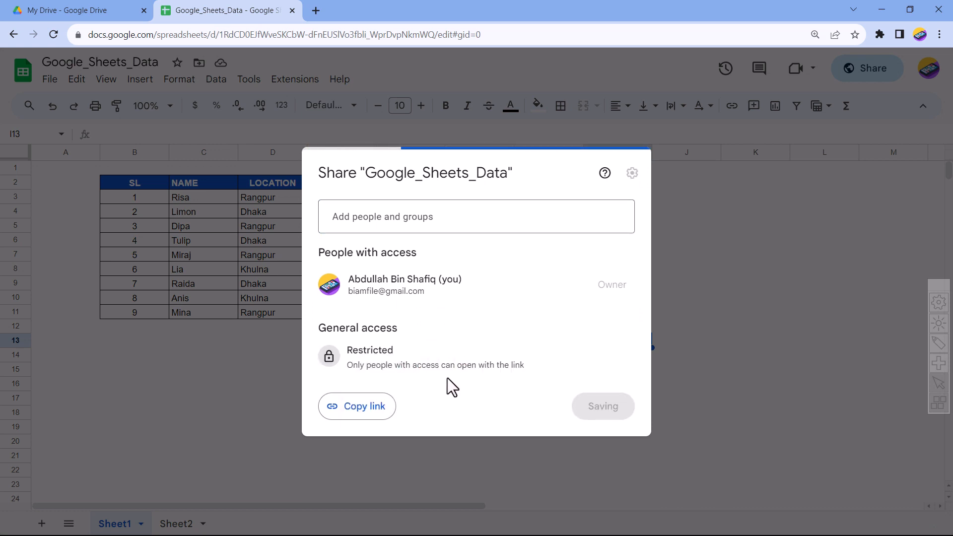
Step: Give anyone with the link the Editor role for the spreadsheet, and copy its share link
{"action": "left_click", "coordinate": [398, 353]}
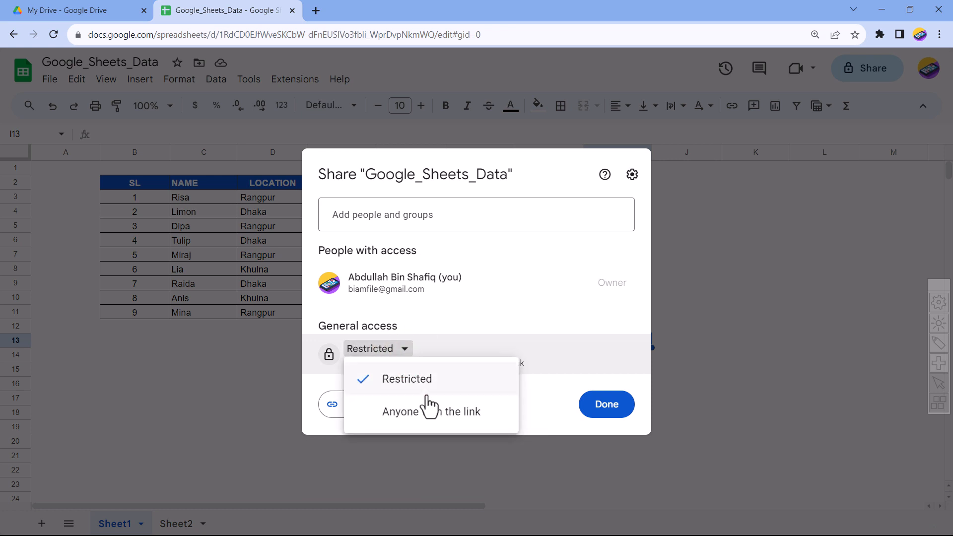
{"action": "left_click", "coordinate": [463, 416]}
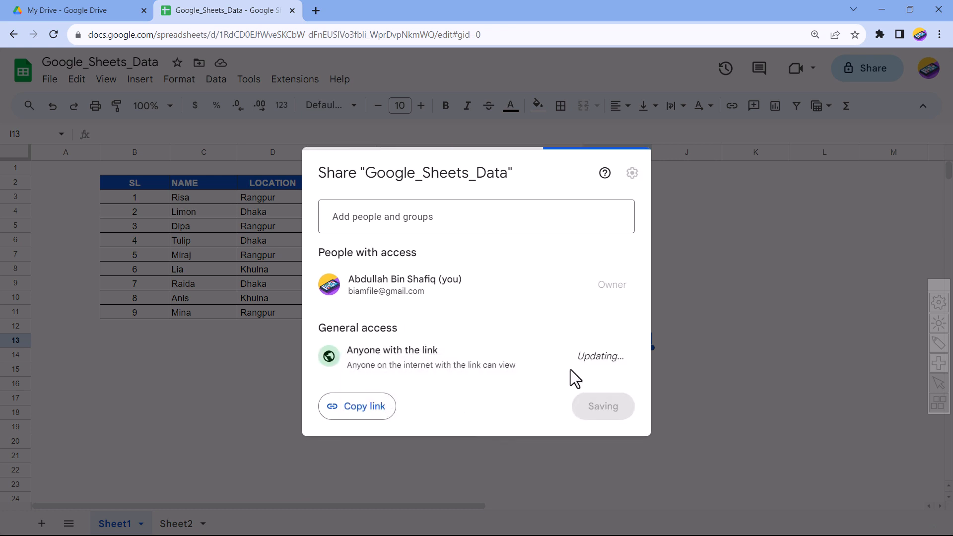
{"action": "left_click", "coordinate": [589, 364]}
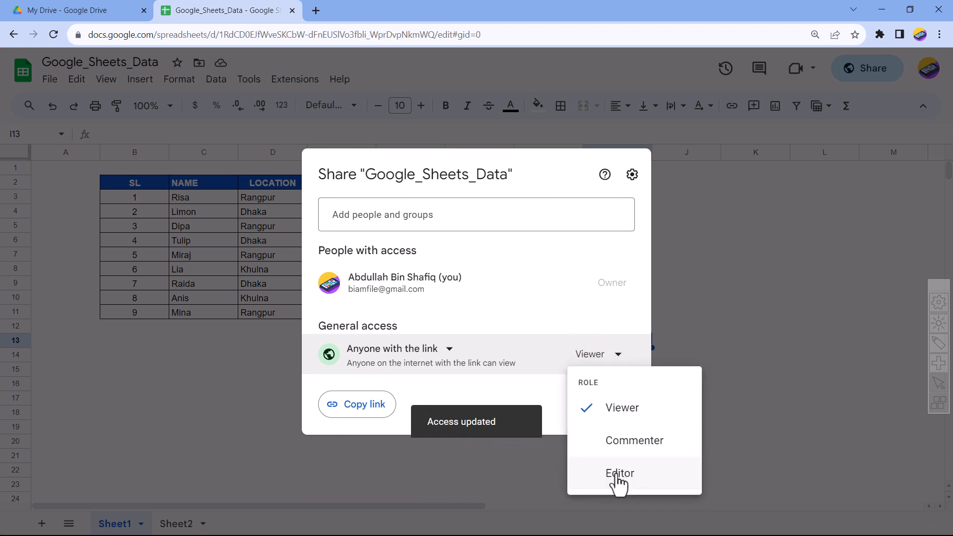
{"action": "left_click", "coordinate": [580, 469]}
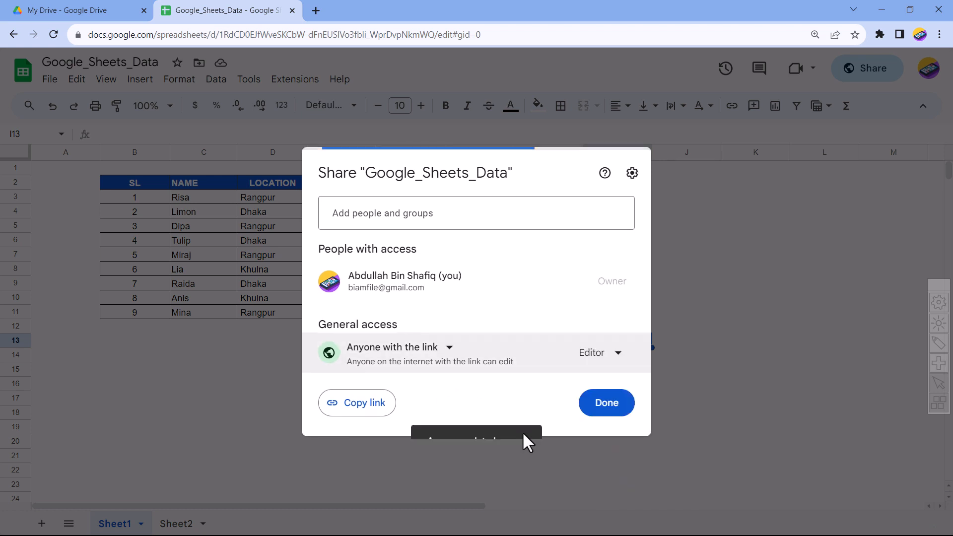
{"action": "left_click", "coordinate": [359, 408]}
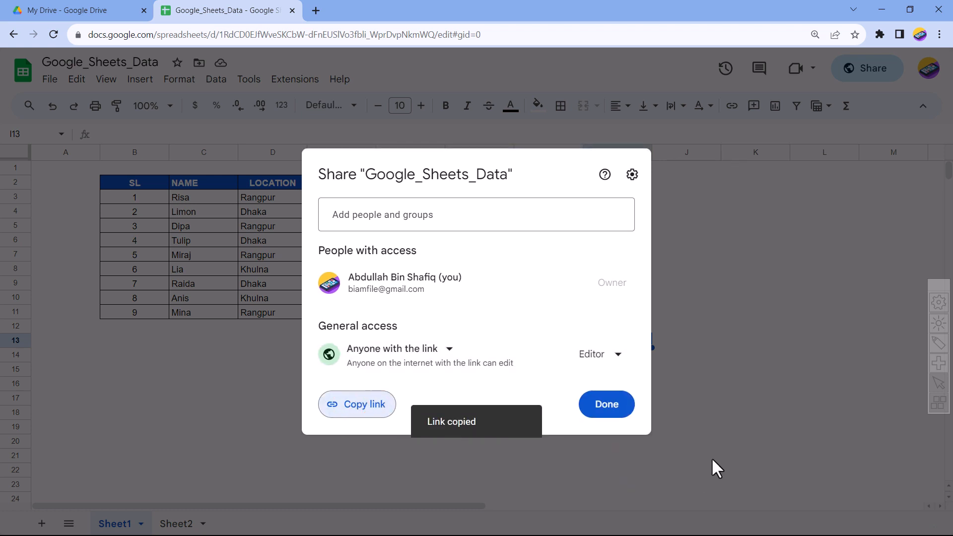
{"action": "left_click", "coordinate": [618, 409]}
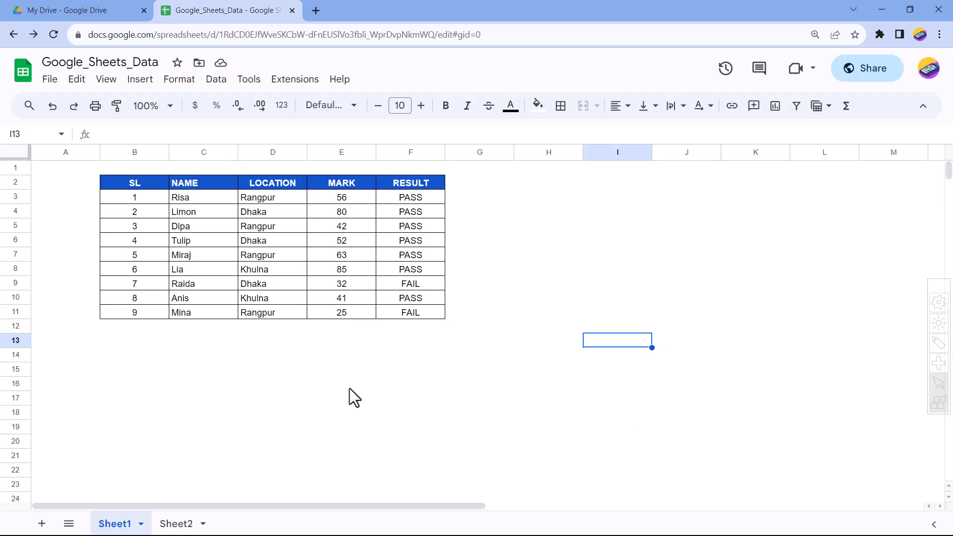
Step: Switch to the Word document and compare the link ending in edit?usp=sharing with the export version below it
{"action": "key", "text": "alt+Tab"}
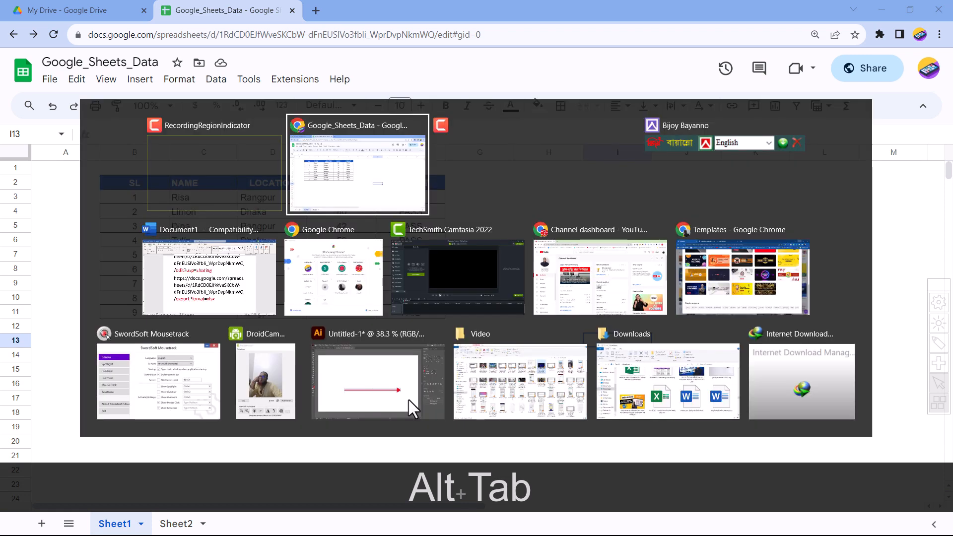
{"action": "left_click", "coordinate": [240, 294]}
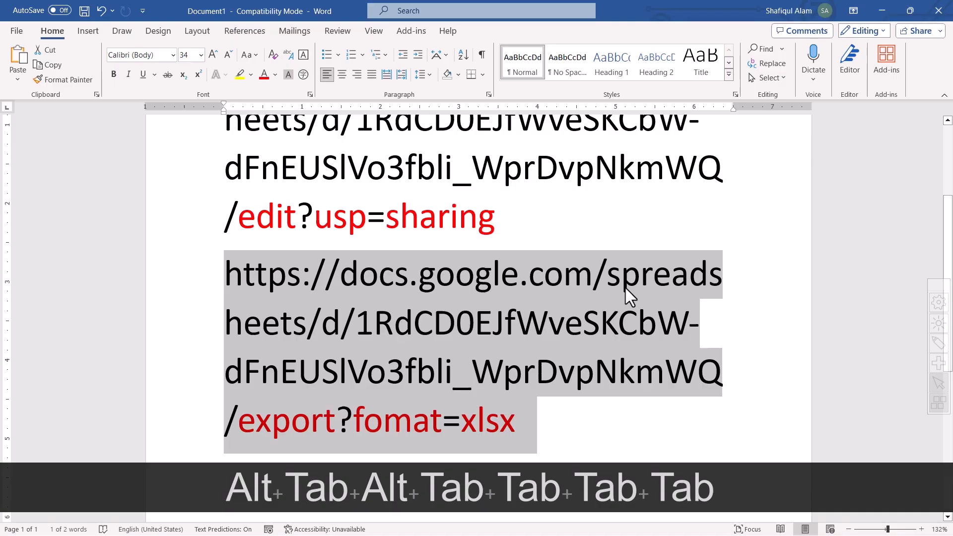
{"action": "scroll", "coordinate": [594, 245], "scroll_direction": "down", "scroll_amount": 6, "text": "ctrl"}
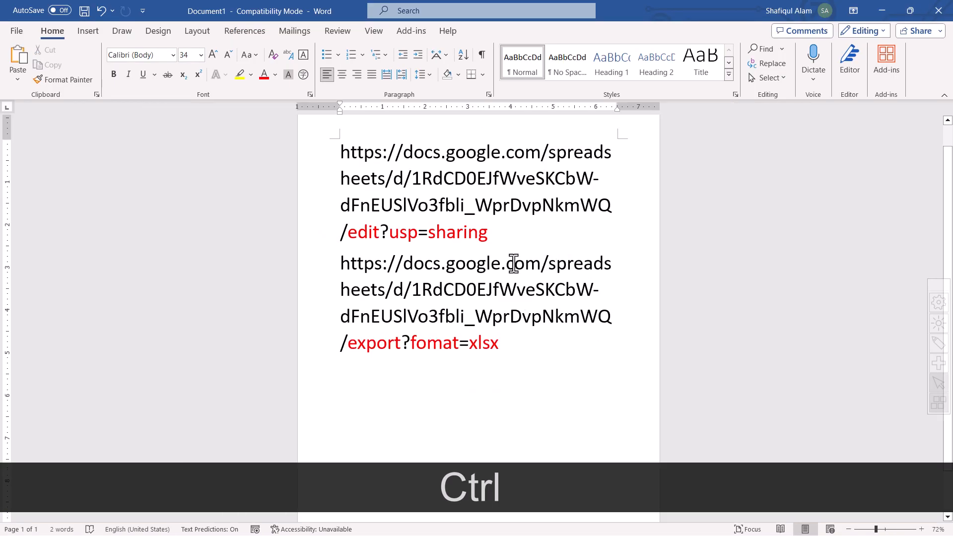
{"action": "left_click", "coordinate": [519, 240]}
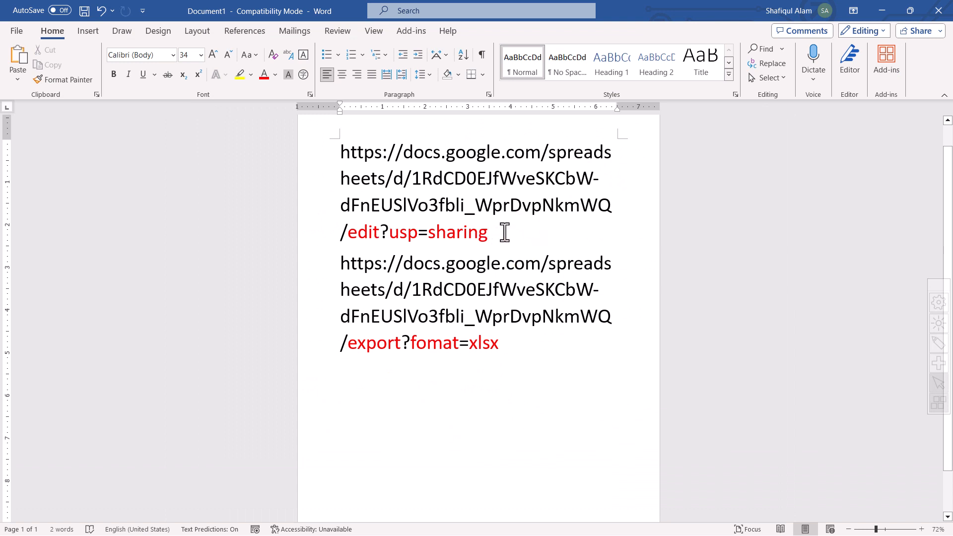
{"action": "left_click_drag", "start_coordinate": [506, 232], "coordinate": [337, 158]}
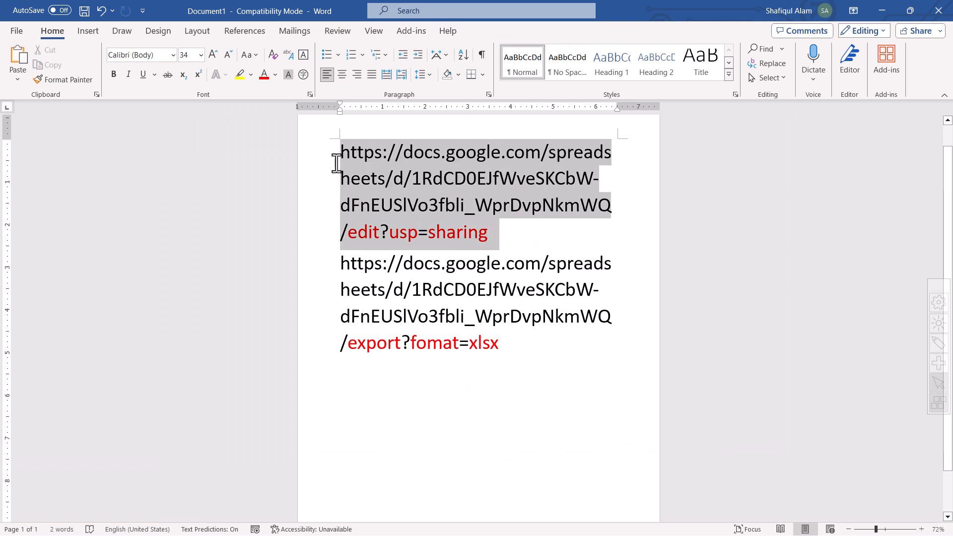
{"action": "left_click", "coordinate": [534, 229]}
{"action": "left_click_drag", "start_coordinate": [380, 237], "coordinate": [350, 240]}
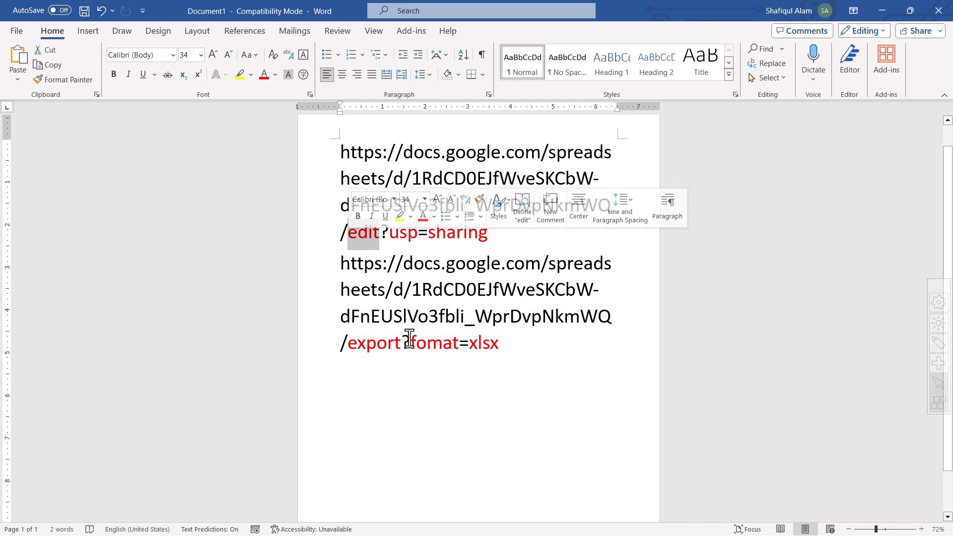
{"action": "left_click_drag", "start_coordinate": [401, 342], "coordinate": [350, 353]}
{"action": "mouse_move", "coordinate": [390, 237]}
{"action": "left_mouse_down"}
{"action": "mouse_move", "coordinate": [384, 243]}
{"action": "mouse_move", "coordinate": [410, 242]}
{"action": "mouse_move", "coordinate": [389, 242]}
{"action": "left_mouse_up"}
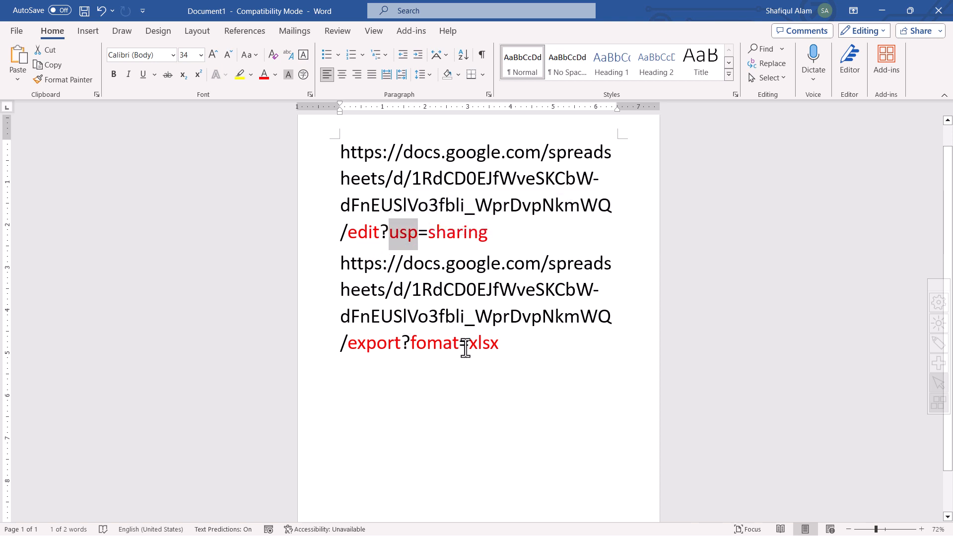
Step: Correct "fomat" to "format" at the end of the second link
{"action": "left_click", "coordinate": [426, 345]}
{"action": "type", "text": "r"}
{"action": "left_click", "coordinate": [551, 350]}
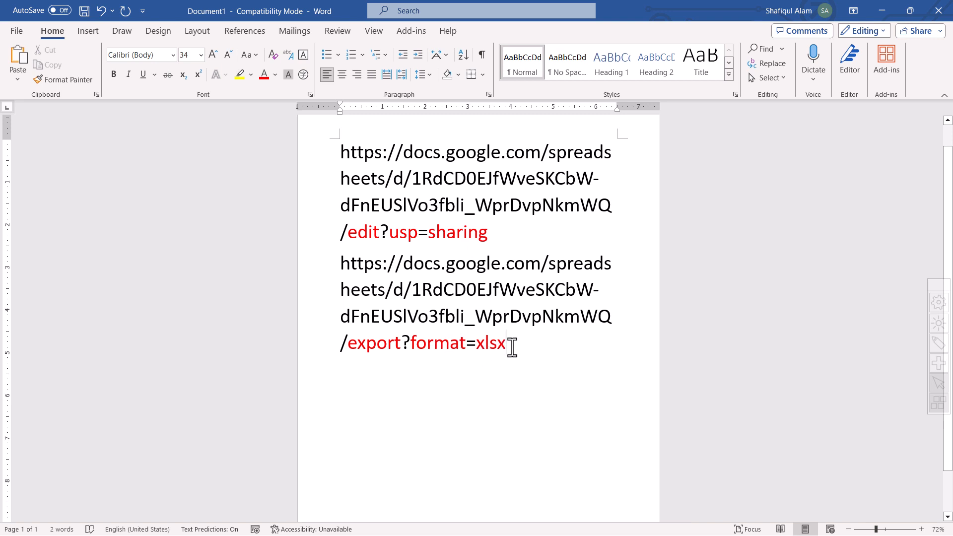
Step: Copy the complete second link ending in /export?format=xlsx, and switch to a blank Excel workbook
{"action": "left_click_drag", "start_coordinate": [506, 346], "coordinate": [479, 349]}
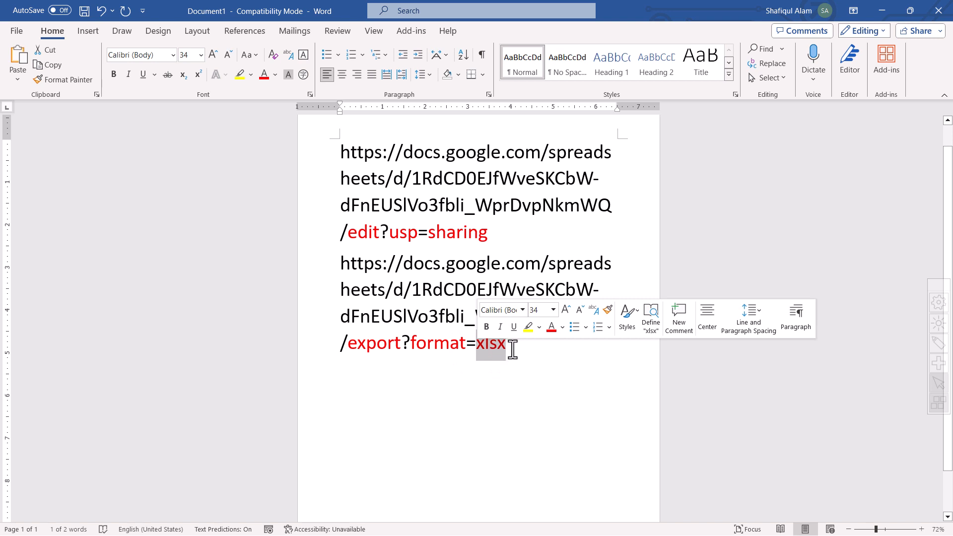
{"action": "left_click", "coordinate": [523, 351]}
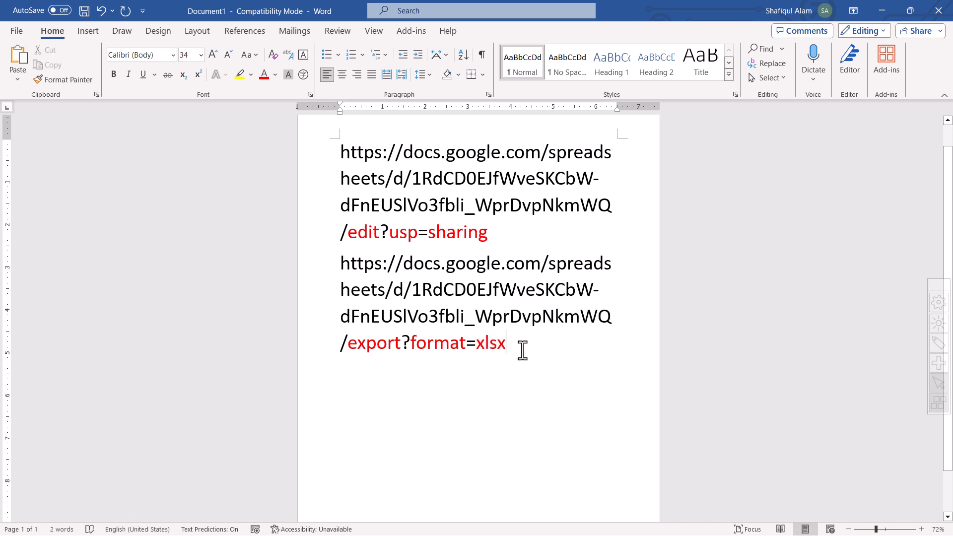
{"action": "left_click_drag", "start_coordinate": [522, 346], "coordinate": [344, 266]}
{"action": "right_click", "coordinate": [415, 295]}
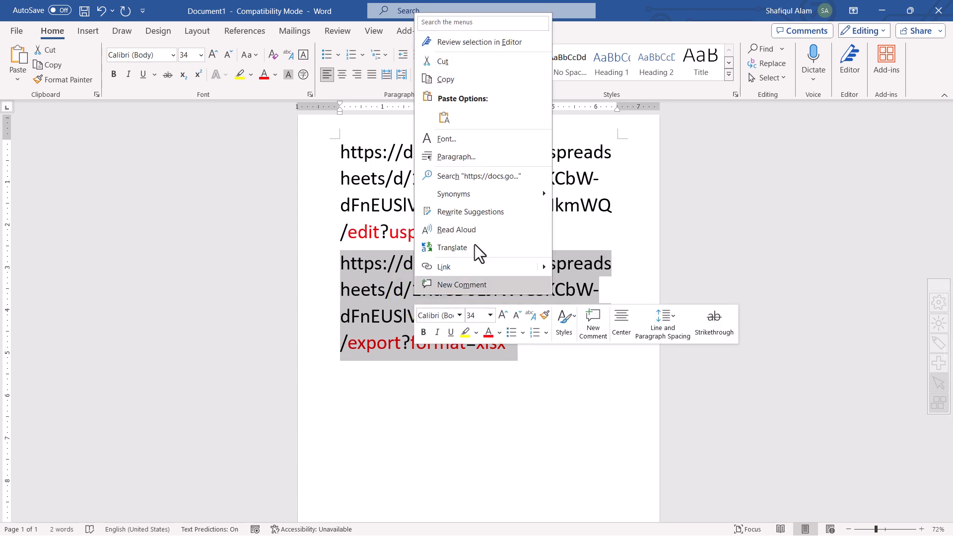
{"action": "left_click", "coordinate": [469, 81]}
{"action": "left_click", "coordinate": [881, 10]}
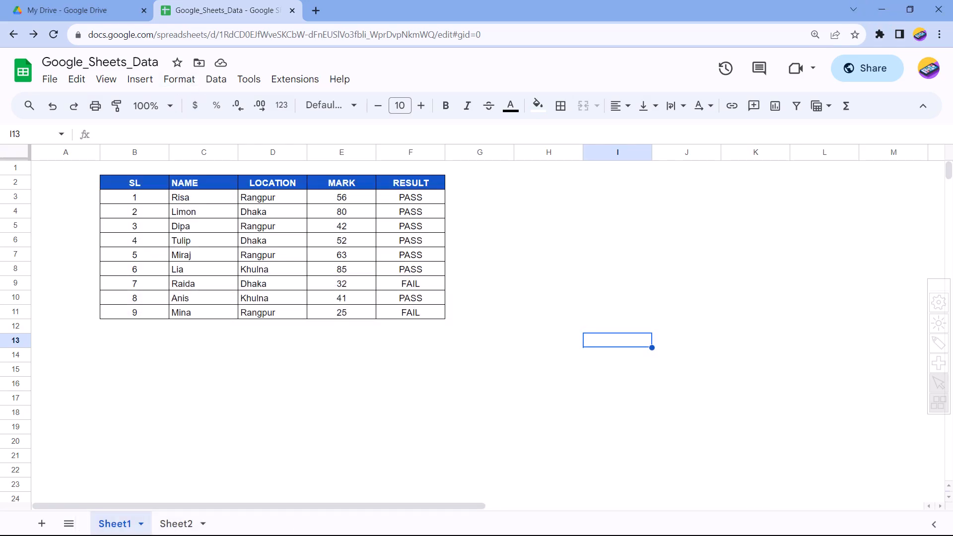
{"action": "left_click", "coordinate": [297, 535]}
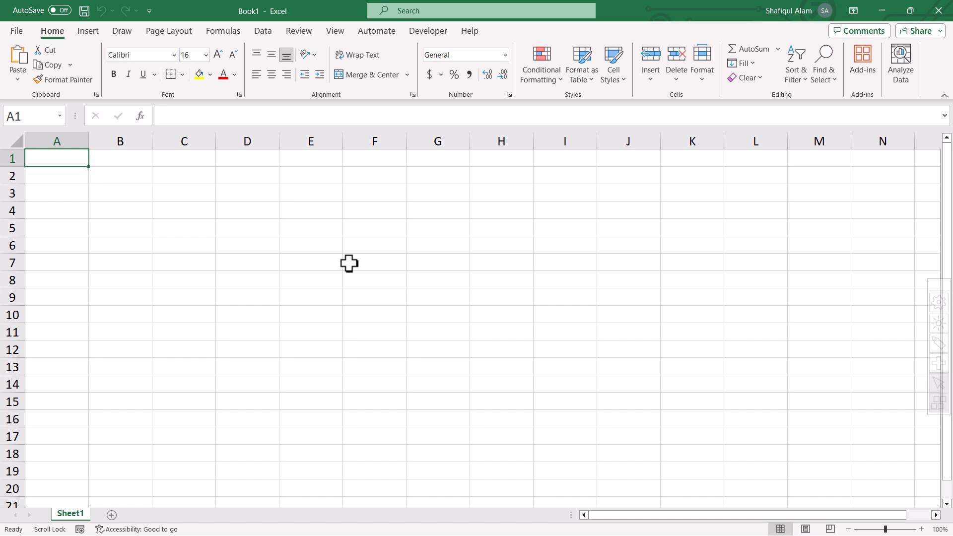
Step: Start a data import from the web and connect it to the copied link ending in /export?format=xlsx
{"action": "left_click", "coordinate": [263, 31]}
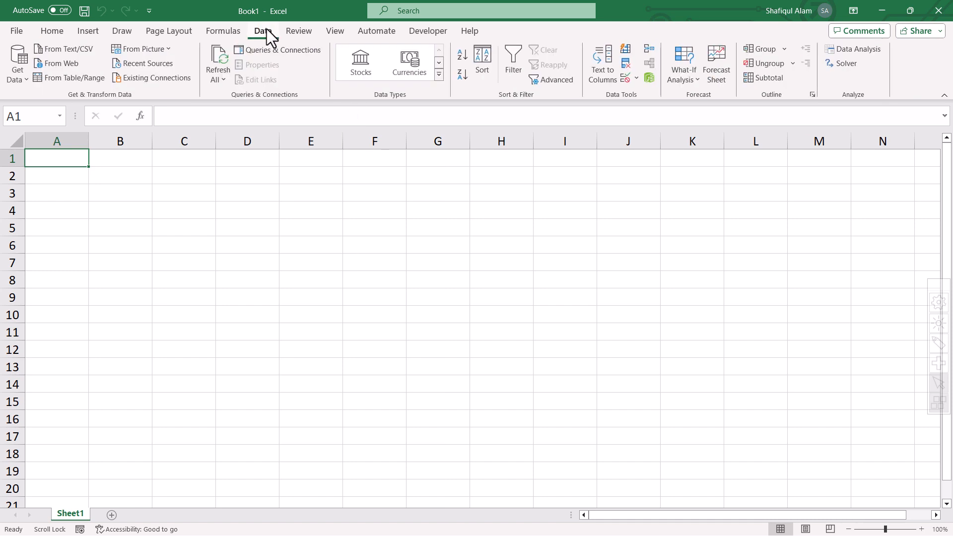
{"action": "left_click", "coordinate": [22, 77]}
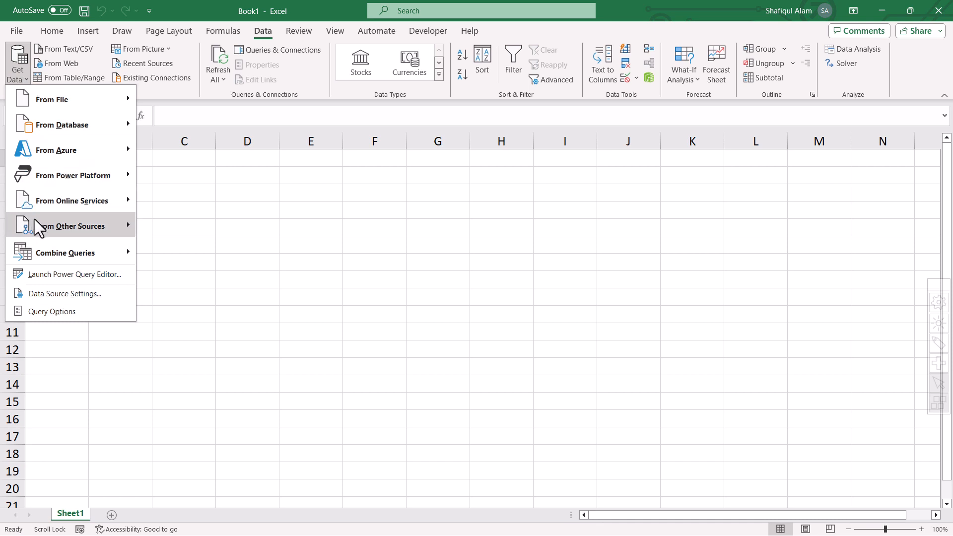
{"action": "mouse_move", "coordinate": [42, 235]}
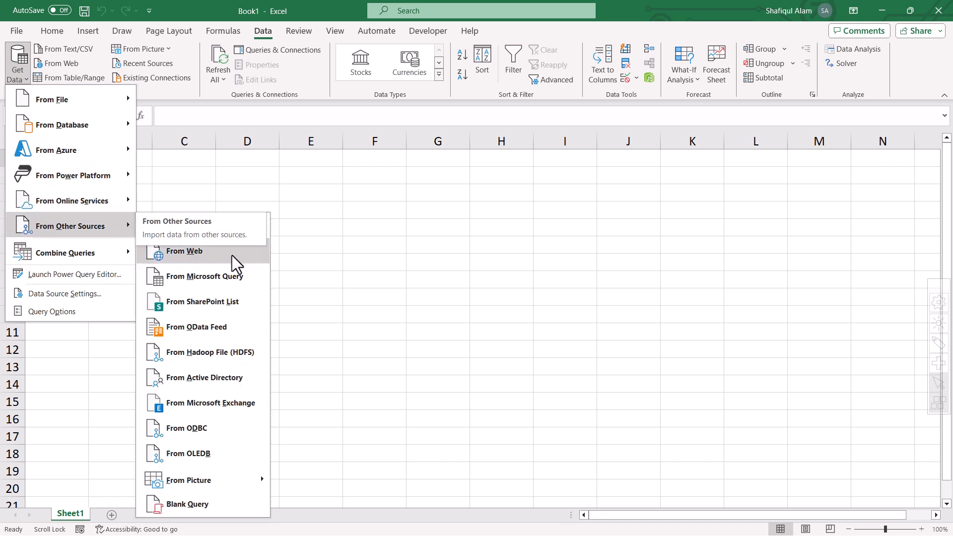
{"action": "left_click", "coordinate": [206, 257]}
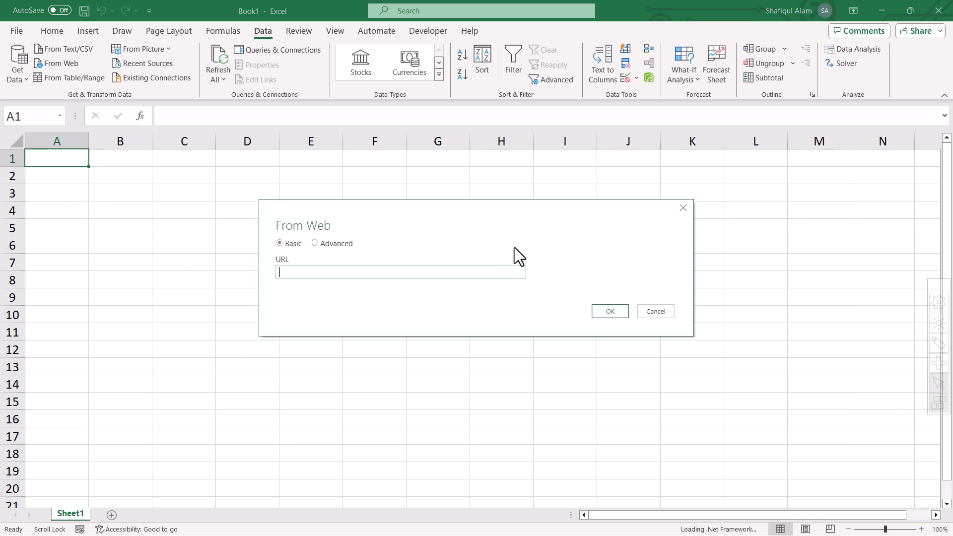
{"action": "key", "text": "ctrl+v"}
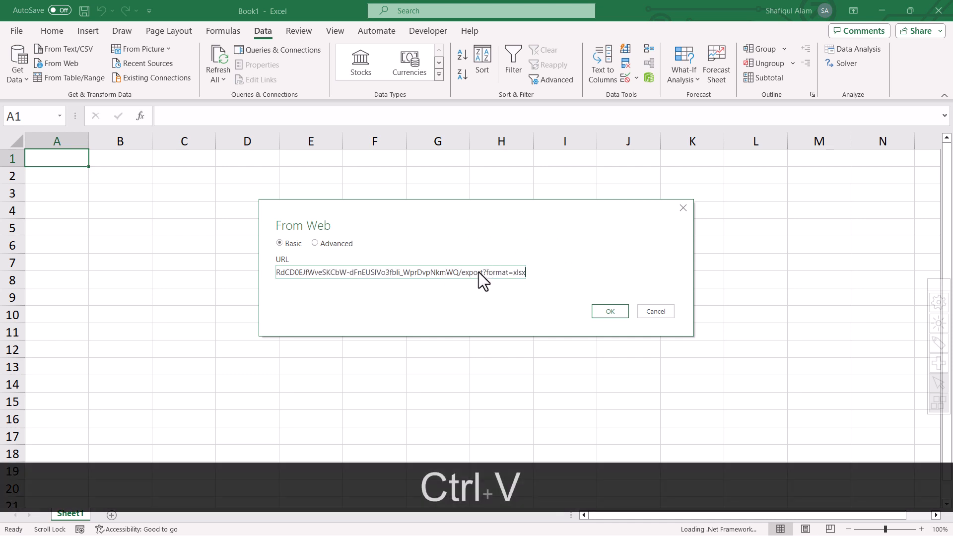
{"action": "left_click_drag", "start_coordinate": [478, 272], "coordinate": [472, 274]}
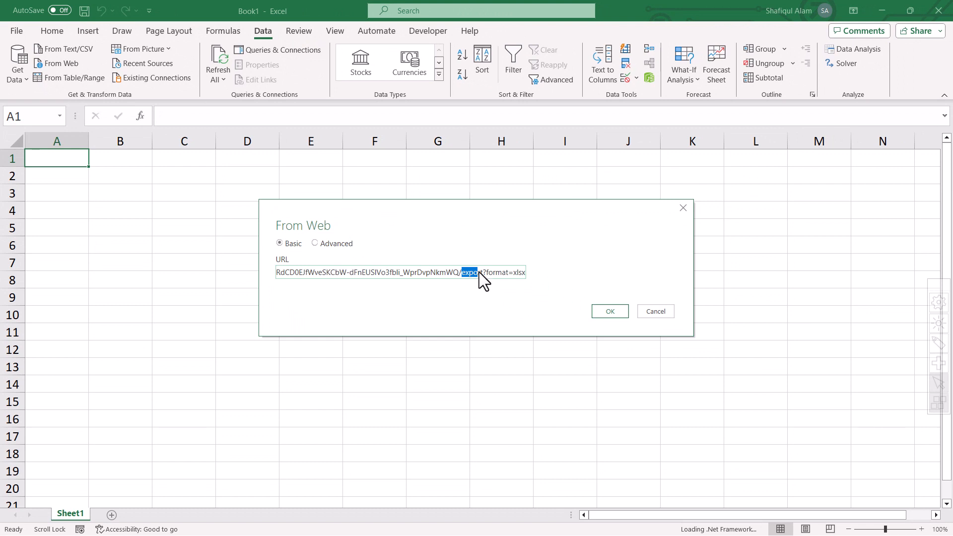
{"action": "left_click", "coordinate": [492, 273]}
{"action": "left_click_drag", "start_coordinate": [488, 272], "coordinate": [496, 271]}
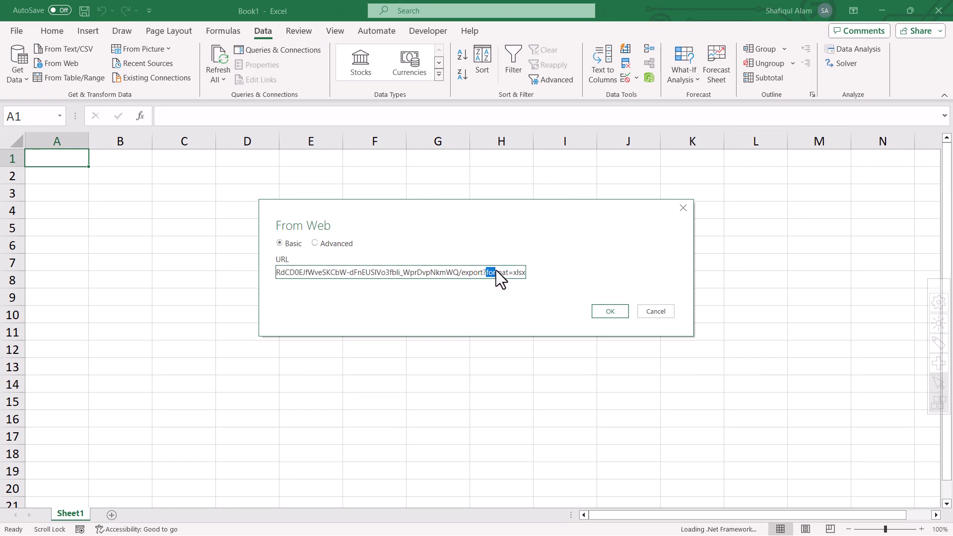
{"action": "left_click", "coordinate": [615, 311]}
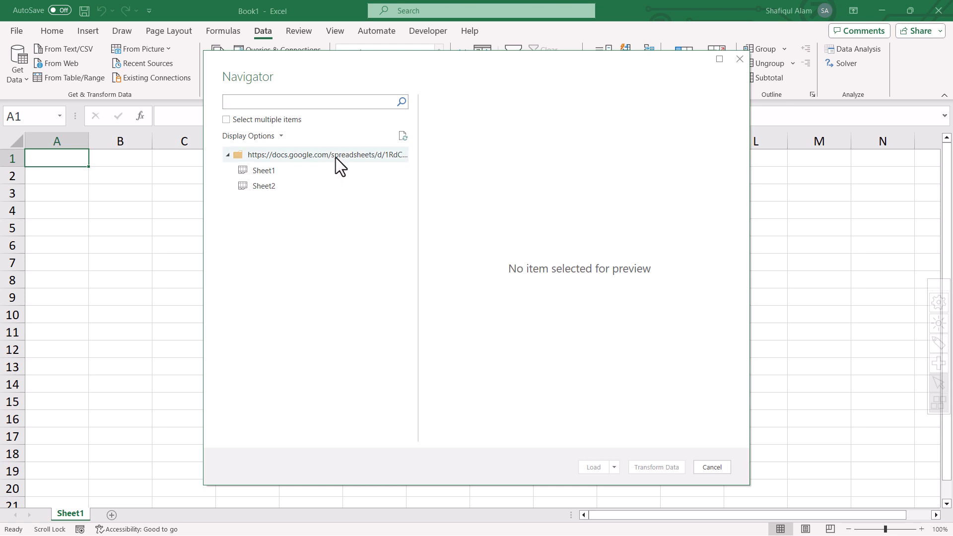
Step: Preview Sheet1 and Sheet2 of the linked spreadsheet, and load Sheet1 into the workbook
{"action": "left_click", "coordinate": [279, 174]}
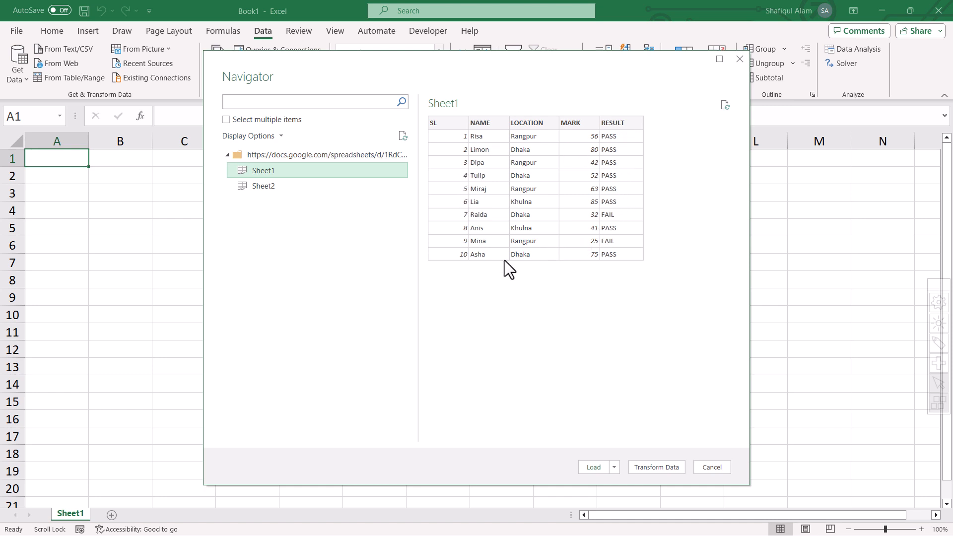
{"action": "left_click", "coordinate": [281, 189]}
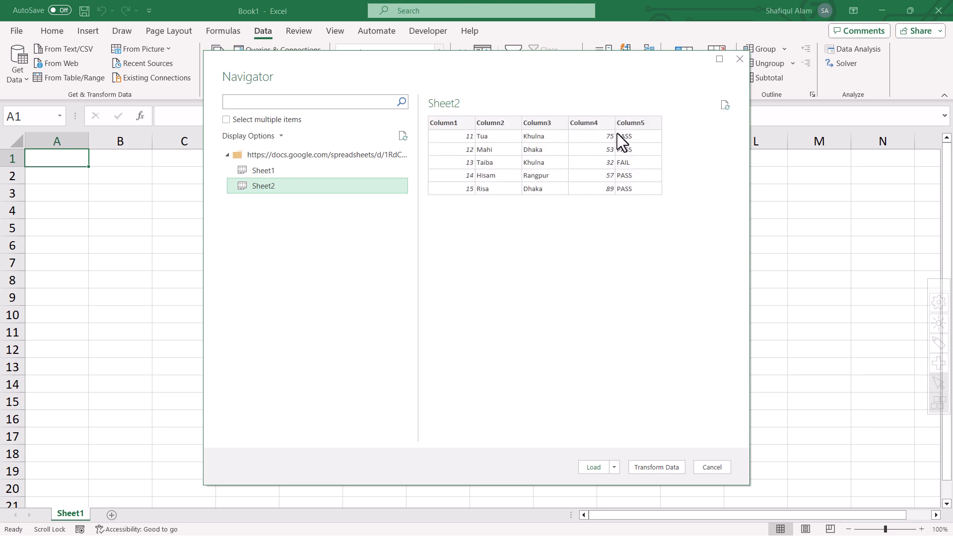
{"action": "left_click", "coordinate": [268, 169]}
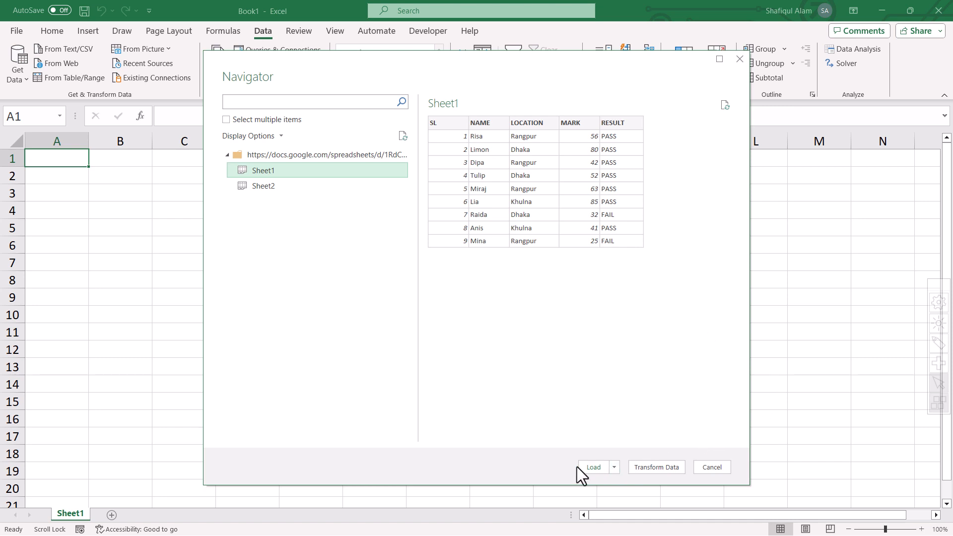
{"action": "left_click", "coordinate": [590, 467]}
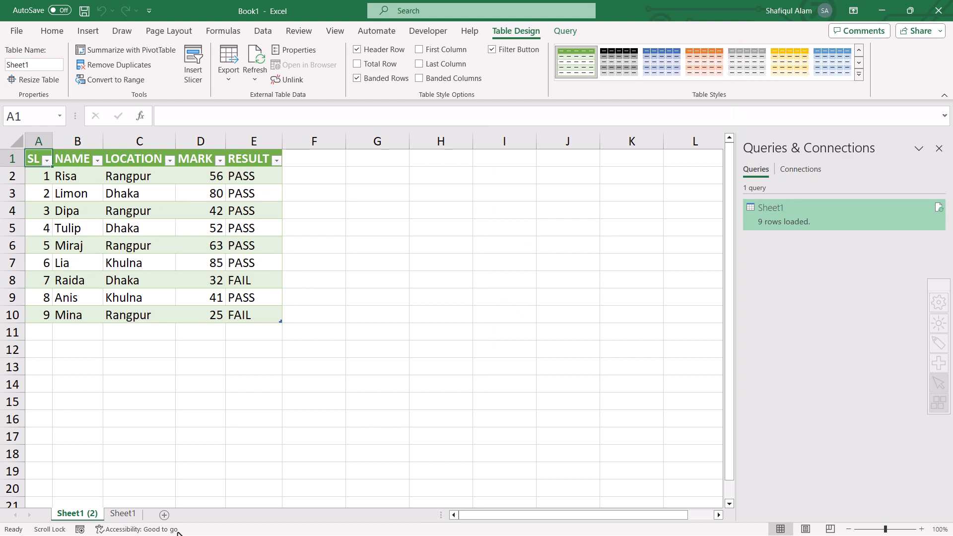
Step: Switch to the Google_Sheets_Data spreadsheet in the browser and copy rows 11 to 15 of the data, C10:G14 on Sheet2
{"action": "key", "text": "alt+Tab"}
{"action": "key", "text": "alt+Tab"}
{"action": "key", "text": "alt+Tab"}
{"action": "key", "text": "alt+Tab"}
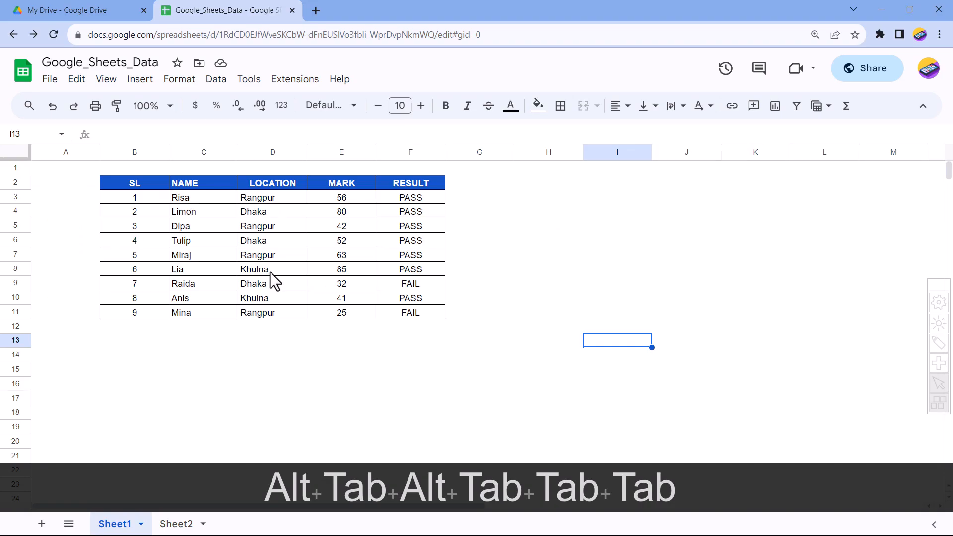
{"action": "left_click", "coordinate": [271, 272]}
{"action": "left_click", "coordinate": [180, 523]}
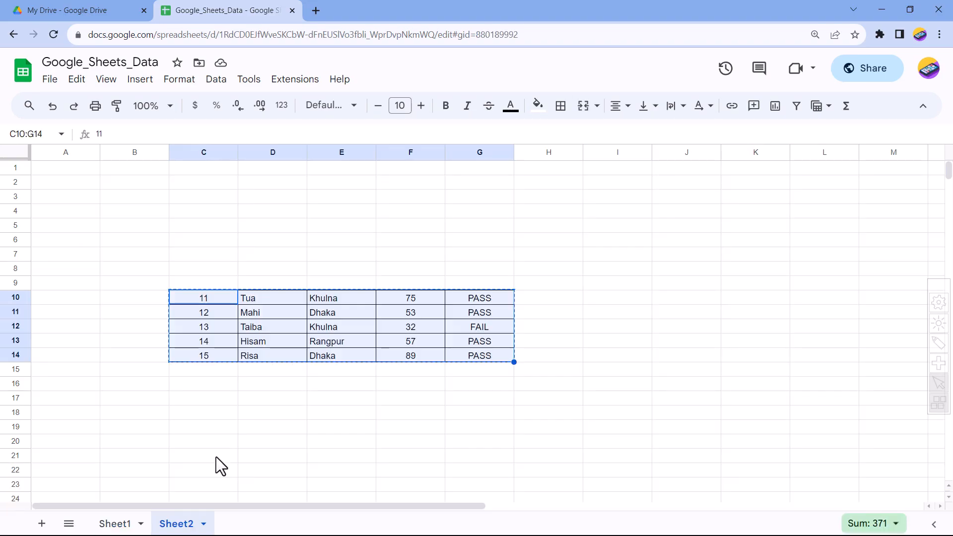
{"action": "left_click", "coordinate": [217, 300]}
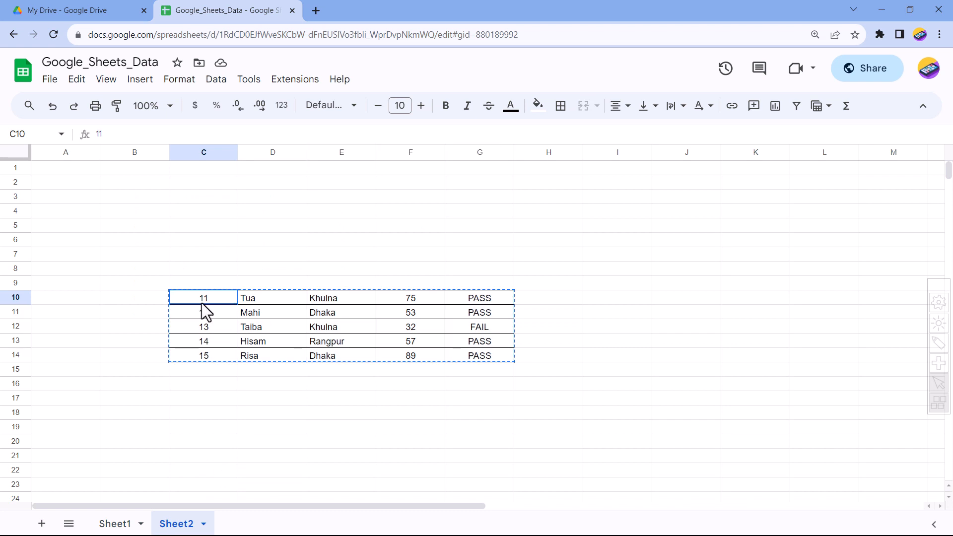
{"action": "left_click_drag", "start_coordinate": [202, 305], "coordinate": [474, 359]}
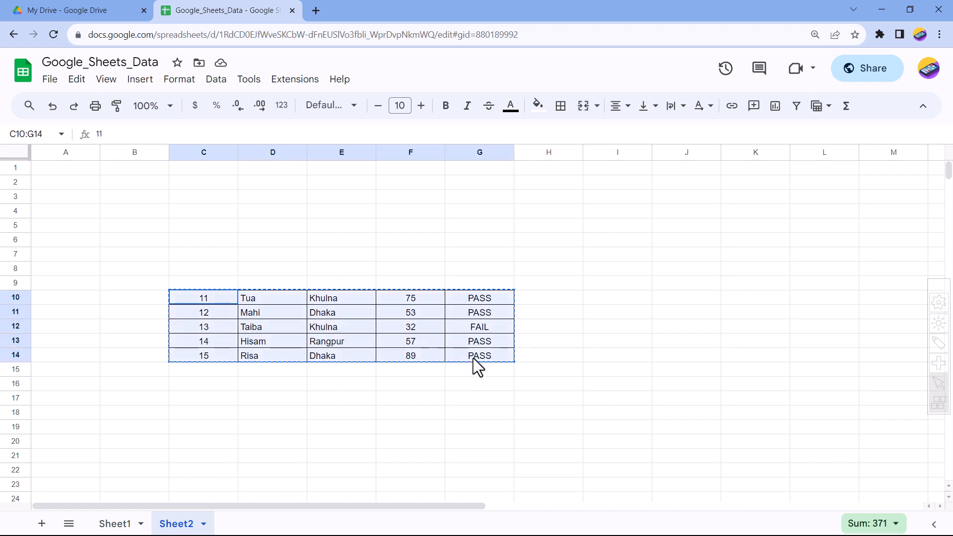
{"action": "key", "text": "ctrl+c"}
Step: Paste the copied rows below the table on Sheet1 starting at B12, and return to the Excel workbook
{"action": "left_click", "coordinate": [121, 524]}
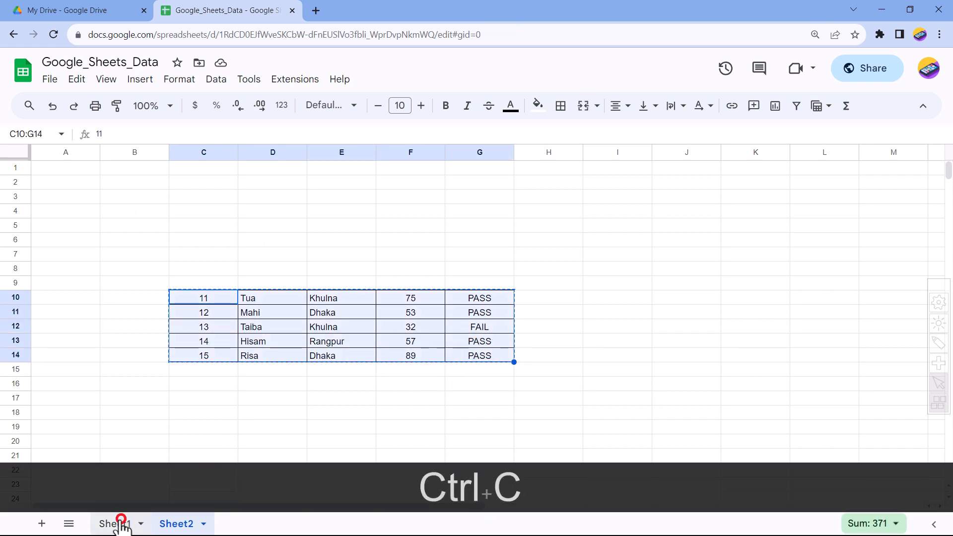
{"action": "left_click", "coordinate": [135, 325]}
{"action": "key", "text": "ctrl+v"}
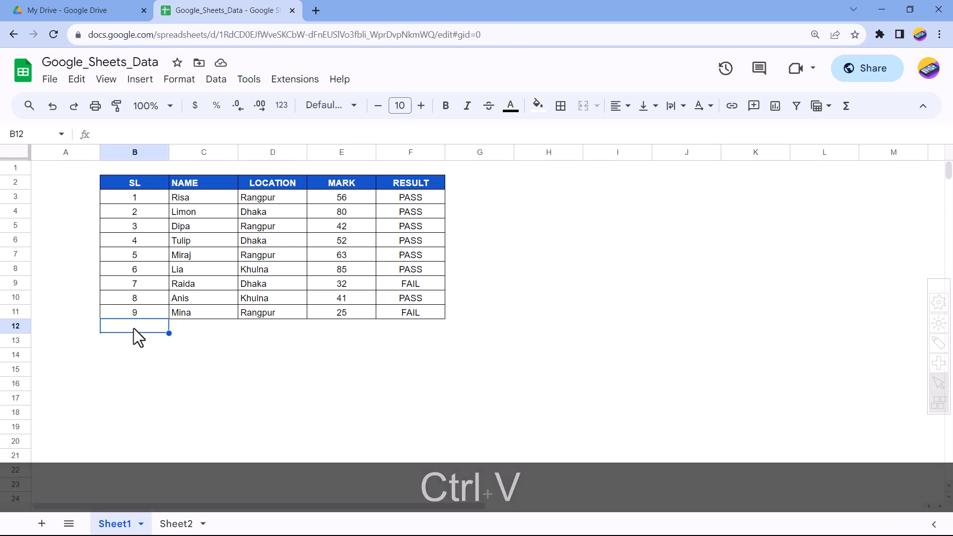
{"action": "left_click", "coordinate": [422, 414]}
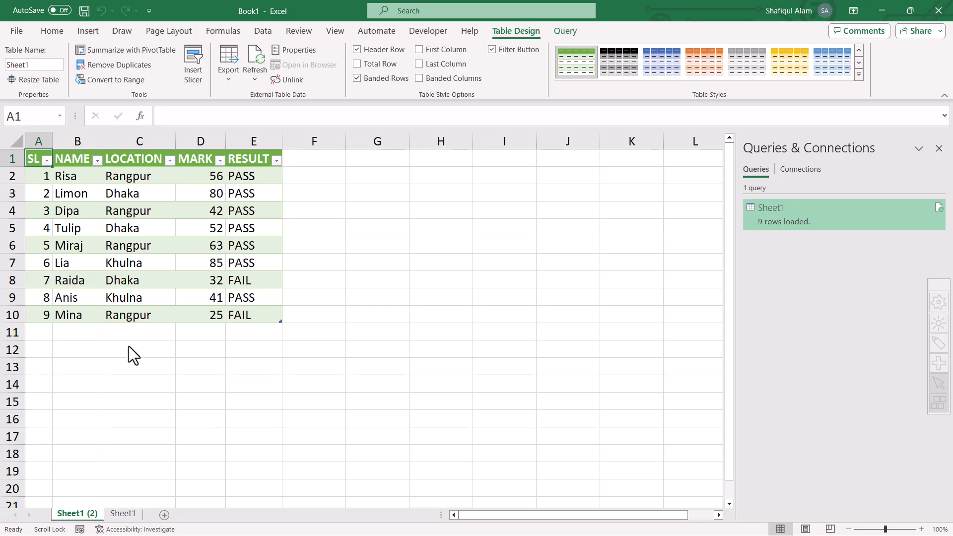
Step: Close the Queries & Connections pane and refresh all data connections to update the imported table
{"action": "left_click", "coordinate": [129, 347]}
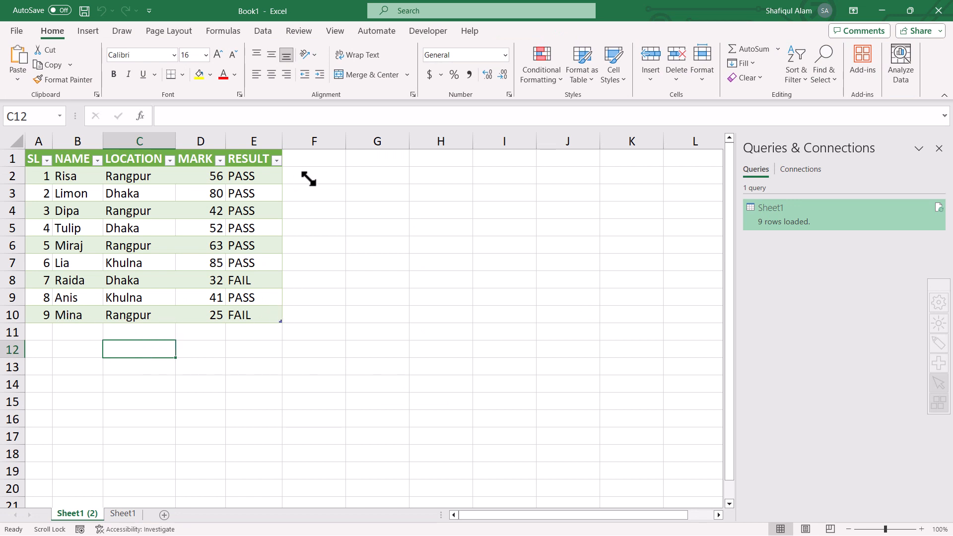
{"action": "left_click", "coordinate": [938, 149]}
{"action": "left_click", "coordinate": [270, 35]}
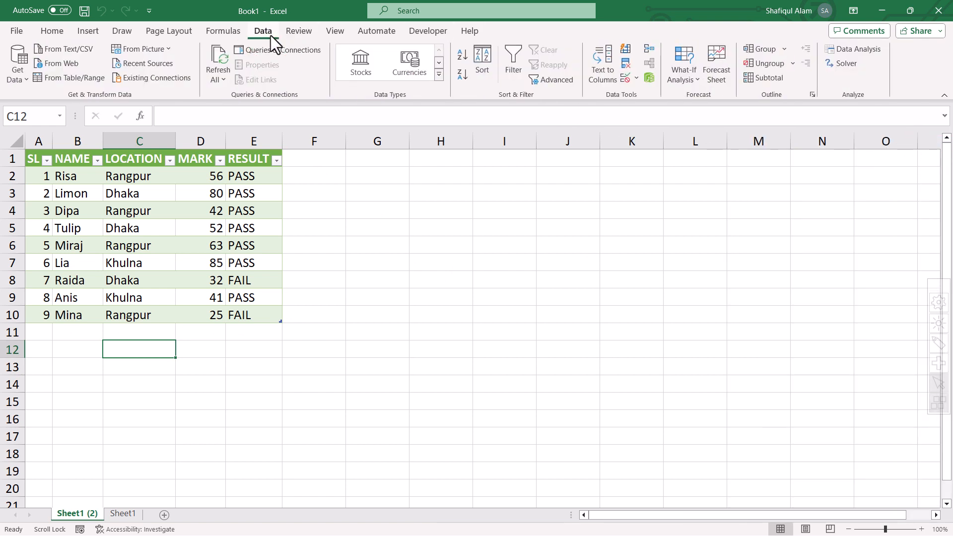
{"action": "left_click", "coordinate": [220, 58]}
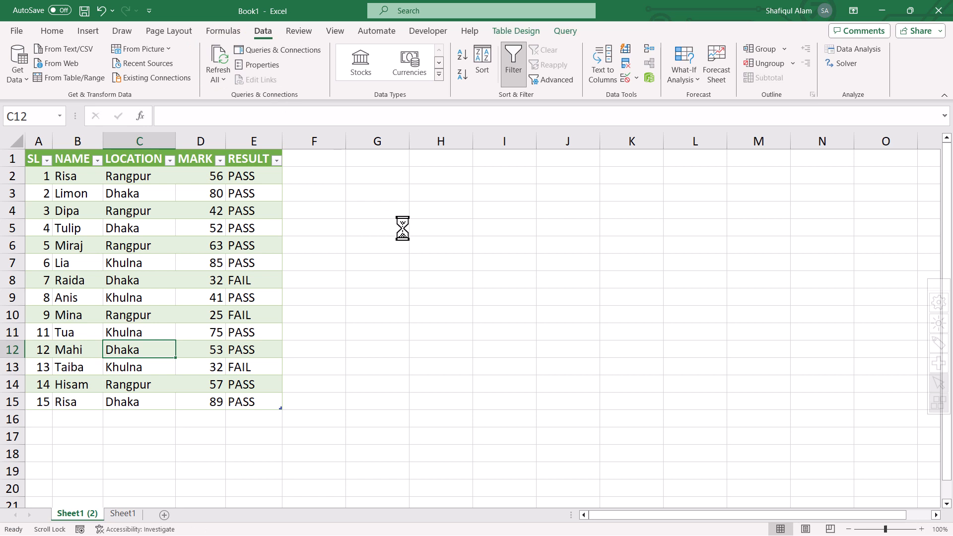